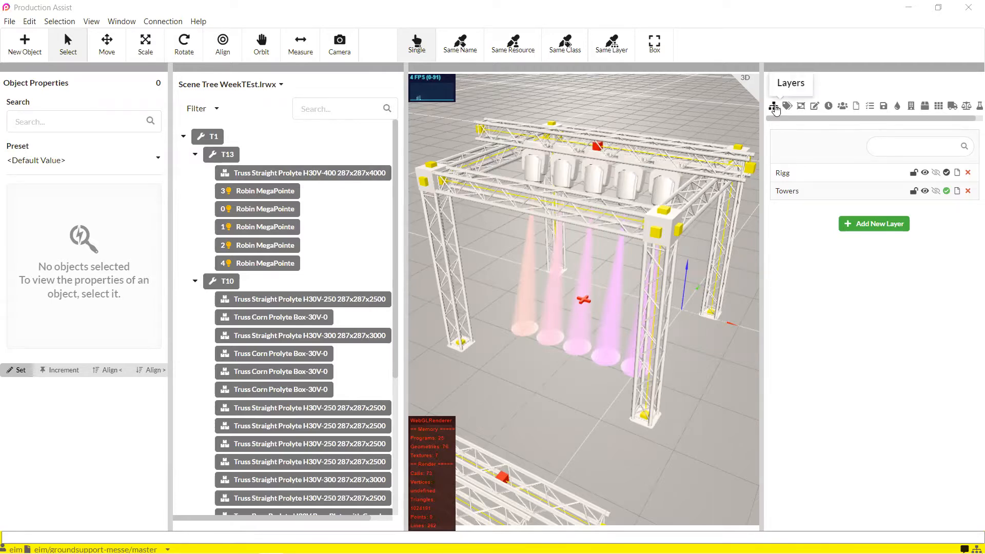
# Add a new layer named Fixtures Truss and make it the active layer
pyautogui.click(854, 227)
pyautogui.doubleClick(787, 173)
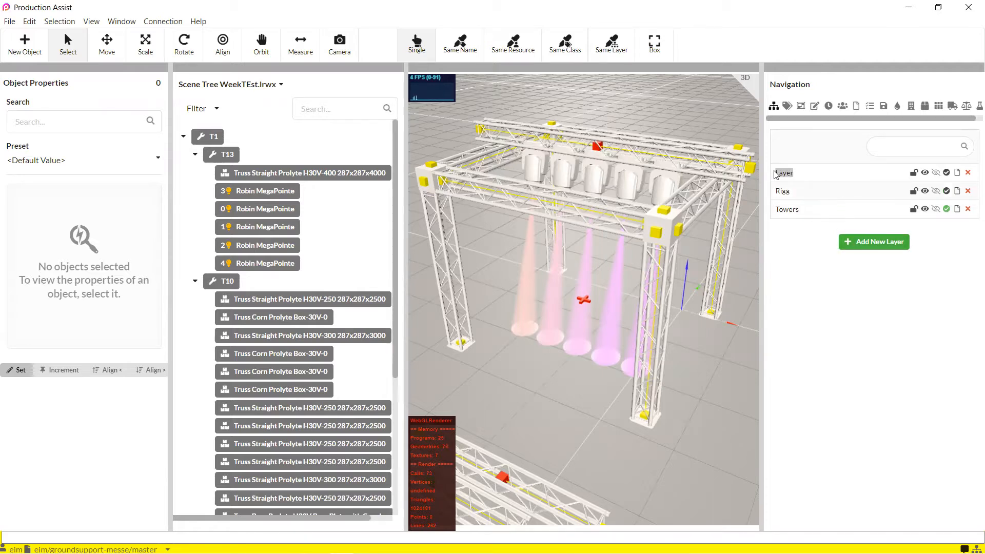
pyautogui.write('S')
pyautogui.write('ixtures Tr')
pyautogui.write('uss')
pyautogui.click(819, 186)
pyautogui.click(947, 173)
# Assign the T13 straight truss and its five Robin MegaPointe fixtures to the Fixtures Truss layer
pyautogui.click(311, 174)
pyautogui.keyDown('ctrl'); pyautogui.click(272, 192); pyautogui.keyUp('ctrl')
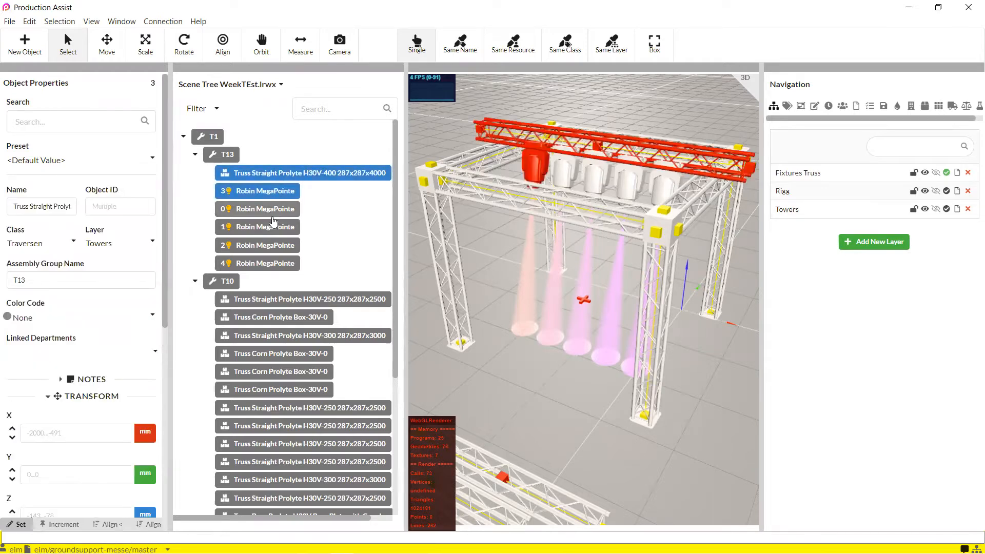
pyautogui.keyDown('ctrl'); pyautogui.click(272, 209); pyautogui.keyUp('ctrl')
pyautogui.keyDown('ctrl'); pyautogui.click(272, 227); pyautogui.keyUp('ctrl')
pyautogui.keyDown('ctrl'); pyautogui.click(273, 246); pyautogui.keyUp('ctrl')
pyautogui.keyDown('ctrl'); pyautogui.click(275, 263); pyautogui.keyUp('ctrl')
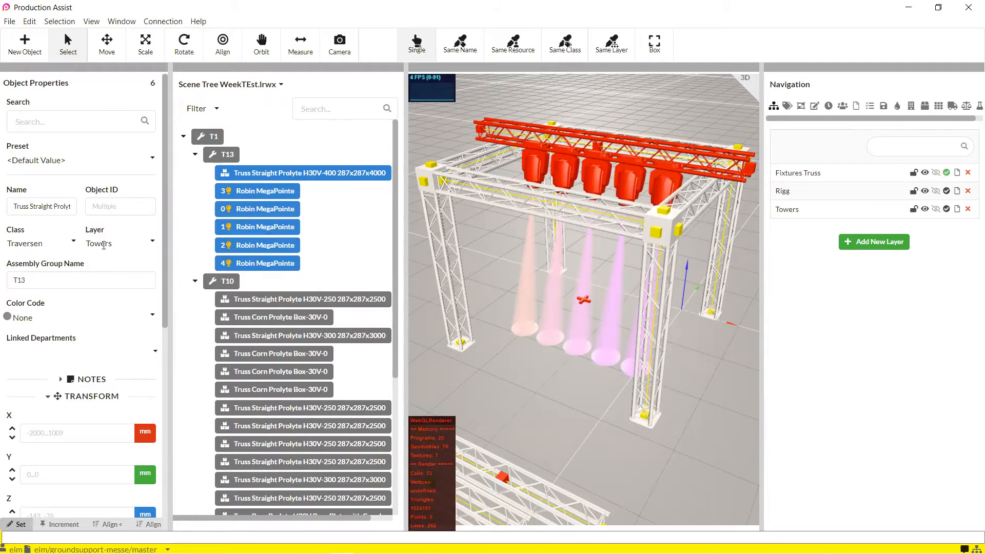
pyautogui.click(150, 248)
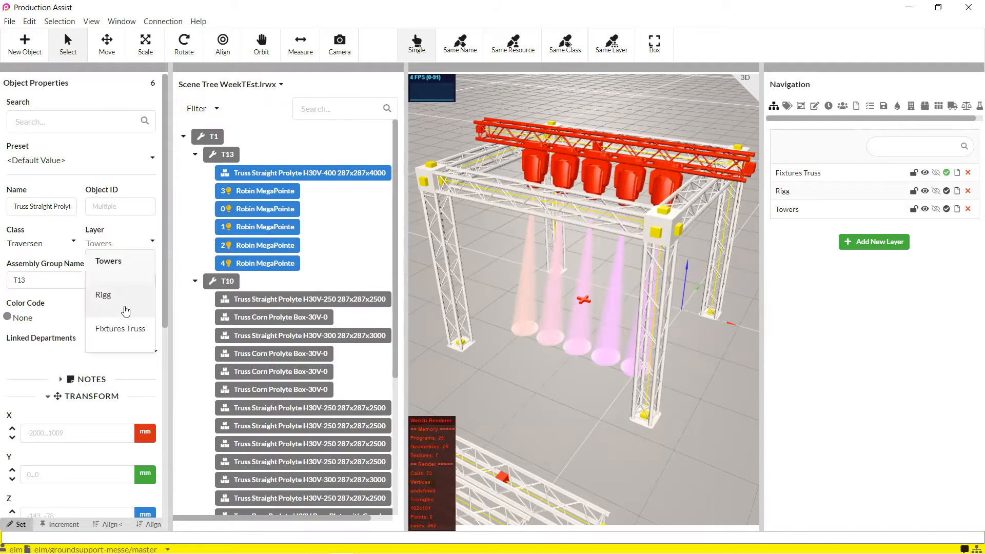
pyautogui.click(125, 330)
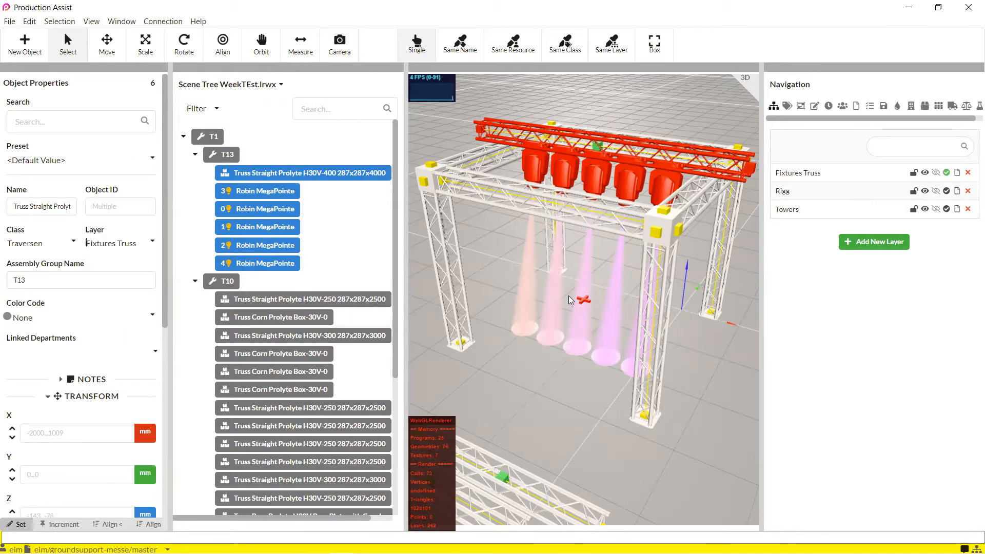
pyautogui.click(354, 229)
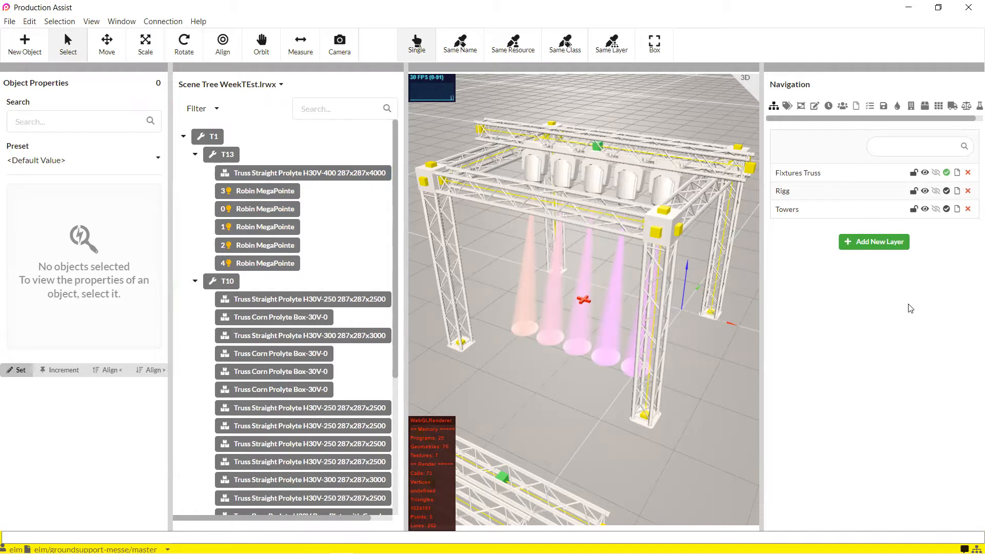
# Lock the Fixtures Truss layer and try its visibility and Only Visible toggles, restoring both
pyautogui.click(914, 175)
pyautogui.click(925, 174)
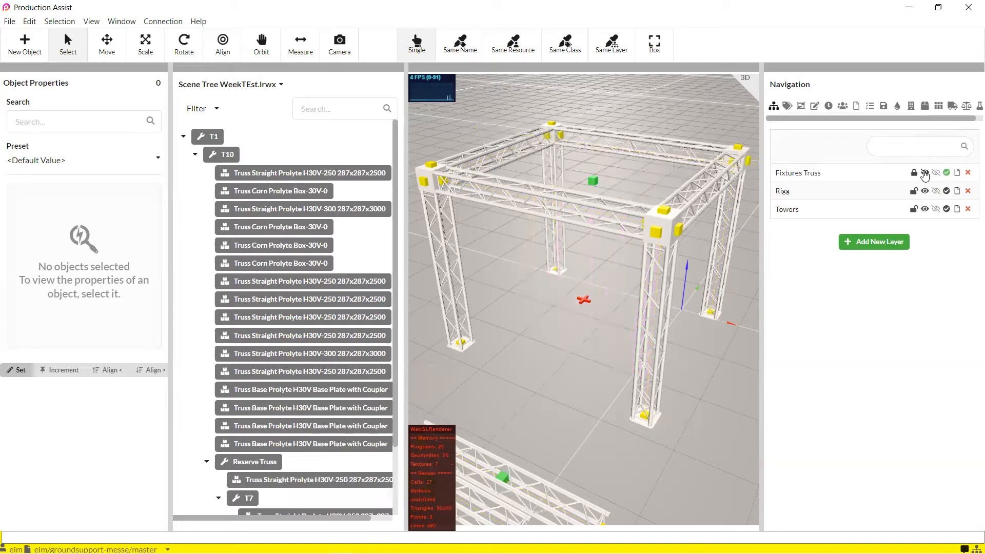
pyautogui.click(925, 175)
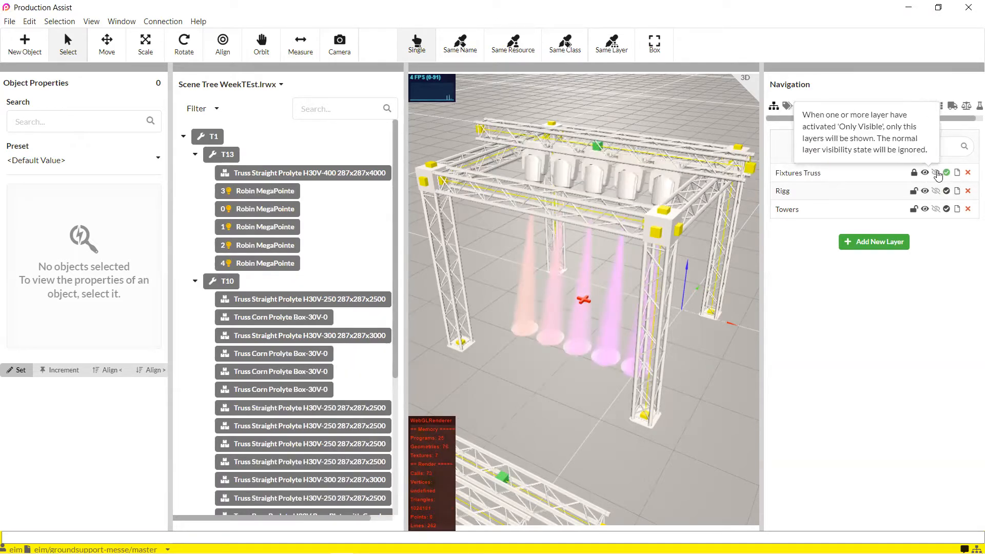
pyautogui.click(936, 173)
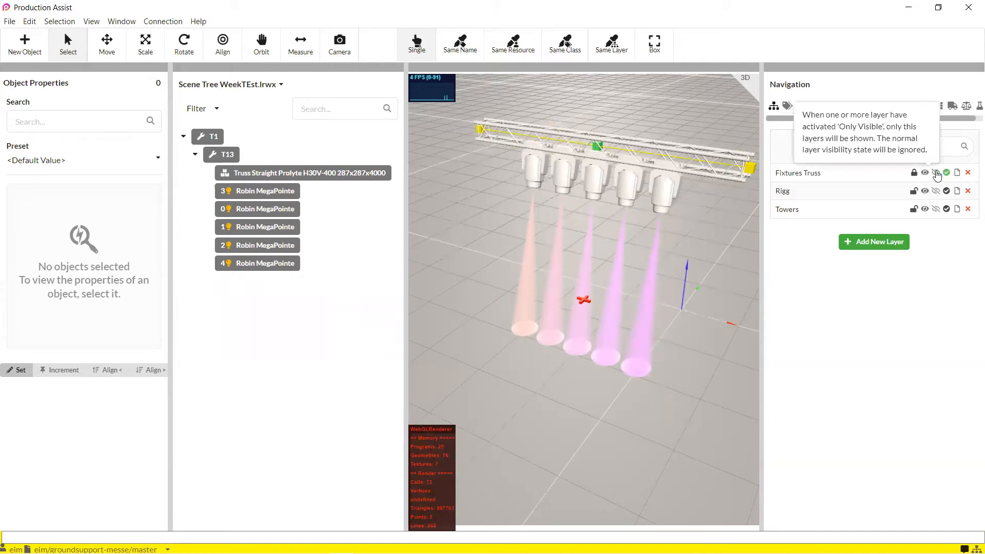
pyautogui.click(936, 175)
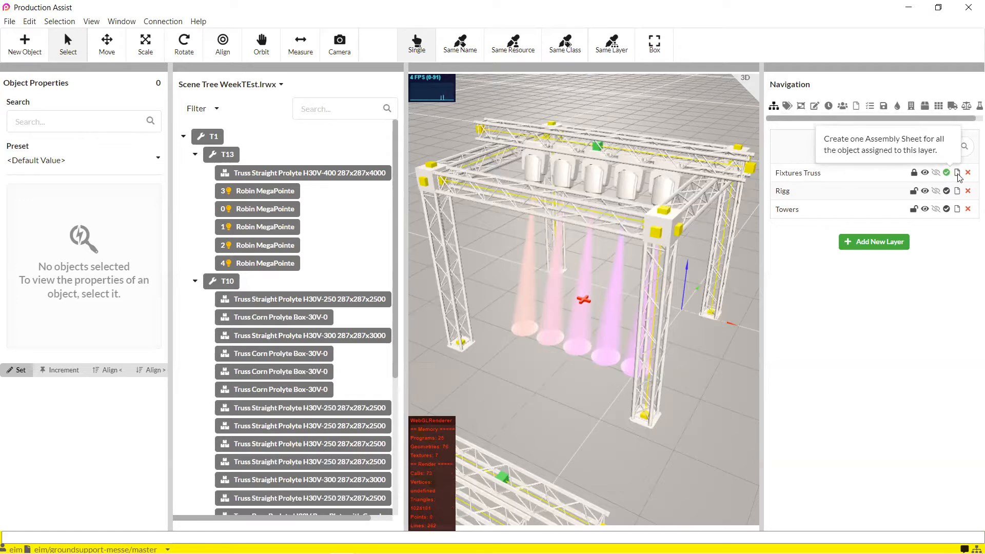
# Create an assembly sheet named Fixtures Truss from that layer, linked to the Default Step
pyautogui.click(958, 173)
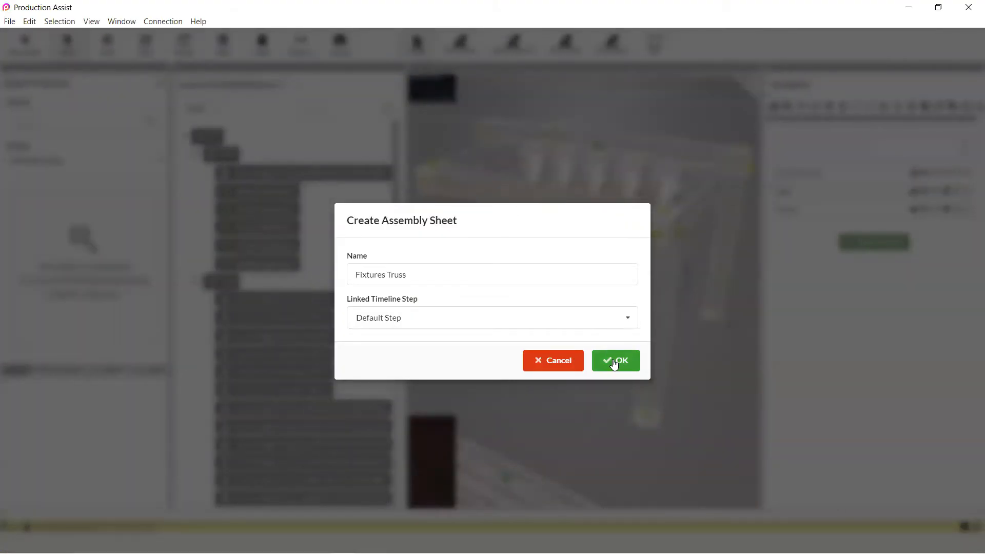
pyautogui.click(615, 362)
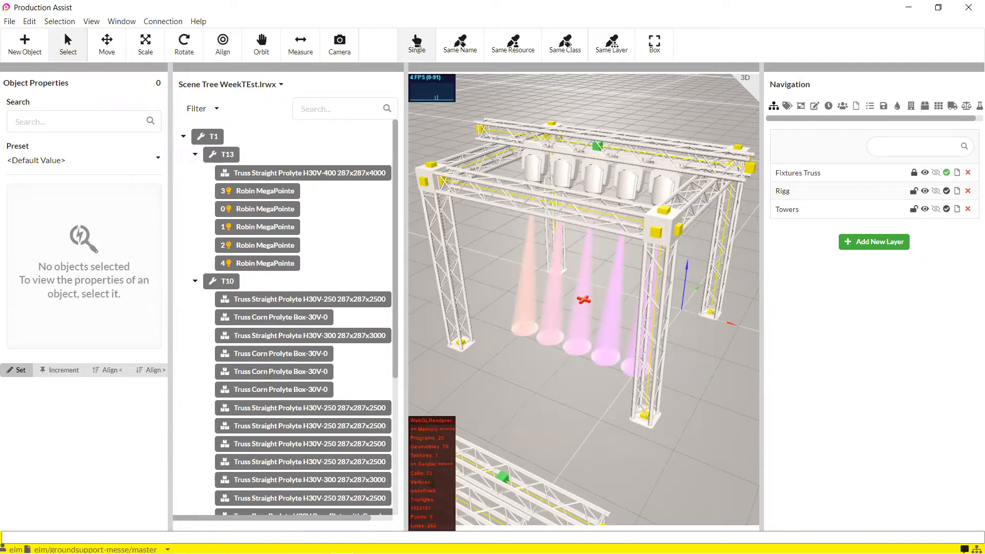
# Show the class list and check which class two of the T10 corner boxes are assigned to
pyautogui.click(811, 107)
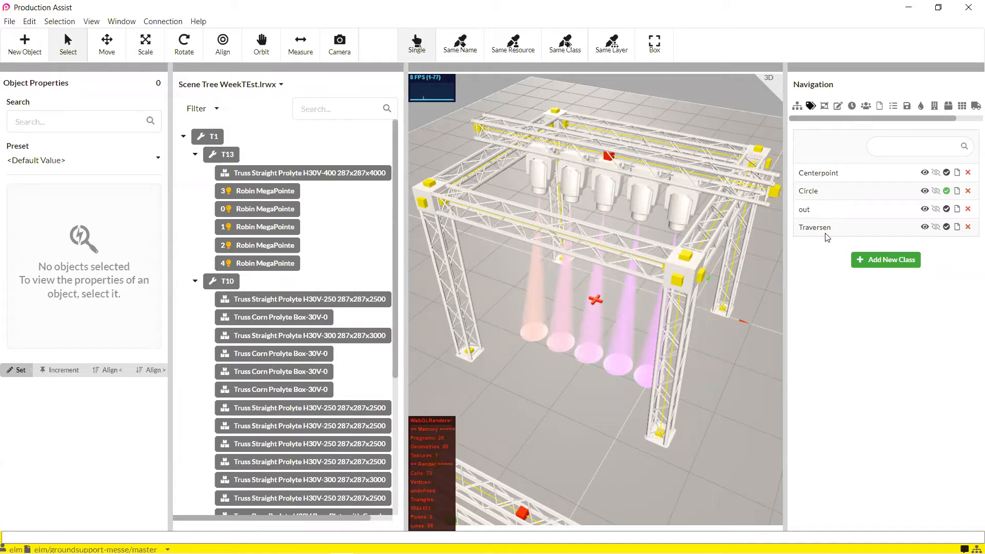
pyautogui.click(692, 283)
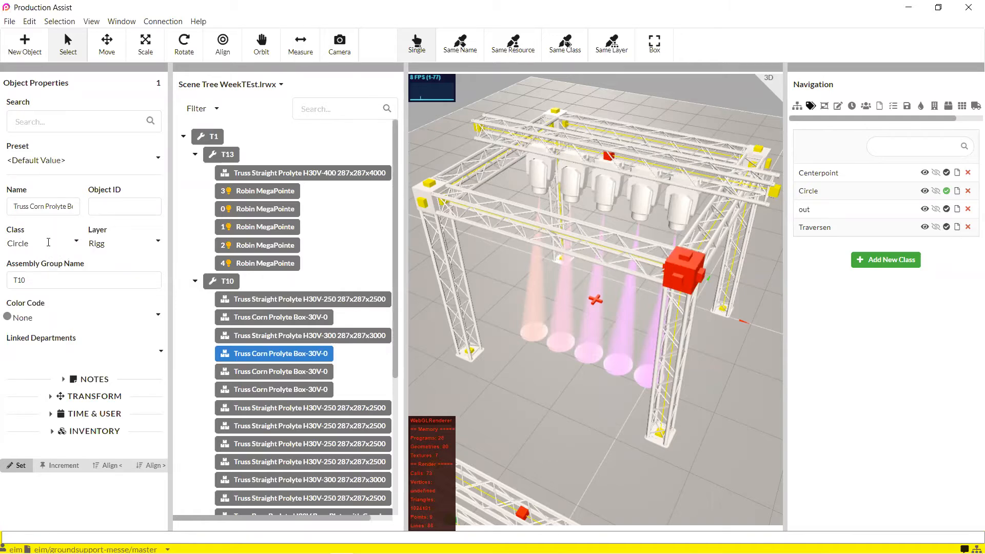
pyautogui.click(431, 194)
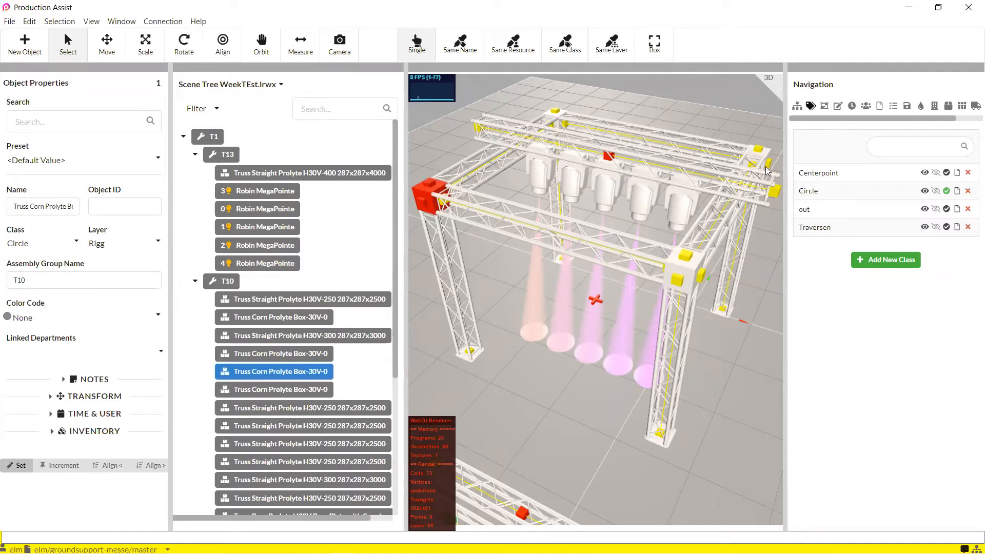
# Add a new class named Corners and make it the active class
pyautogui.click(867, 262)
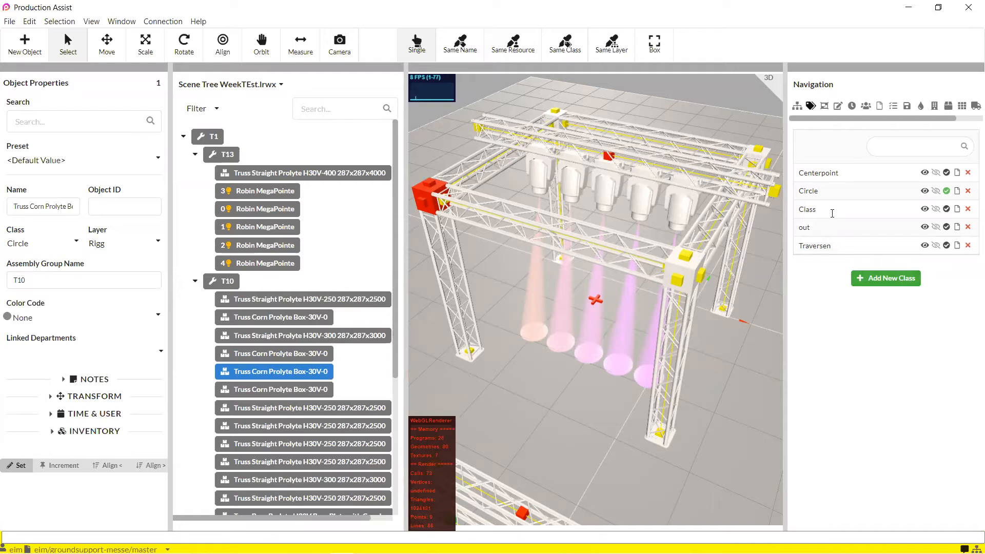
pyautogui.doubleClick(803, 209)
pyautogui.press('BackSpace')
pyautogui.write('Corners')
pyautogui.click(947, 210)
# Assign all four Truss Corn Prolyte Box-30V-0 corners in T10 to the Corners class and clear the selection
pyautogui.keyDown('ctrl'); pyautogui.click(286, 389); pyautogui.keyUp('ctrl')
pyautogui.keyDown('ctrl'); pyautogui.click(296, 354); pyautogui.keyUp('ctrl')
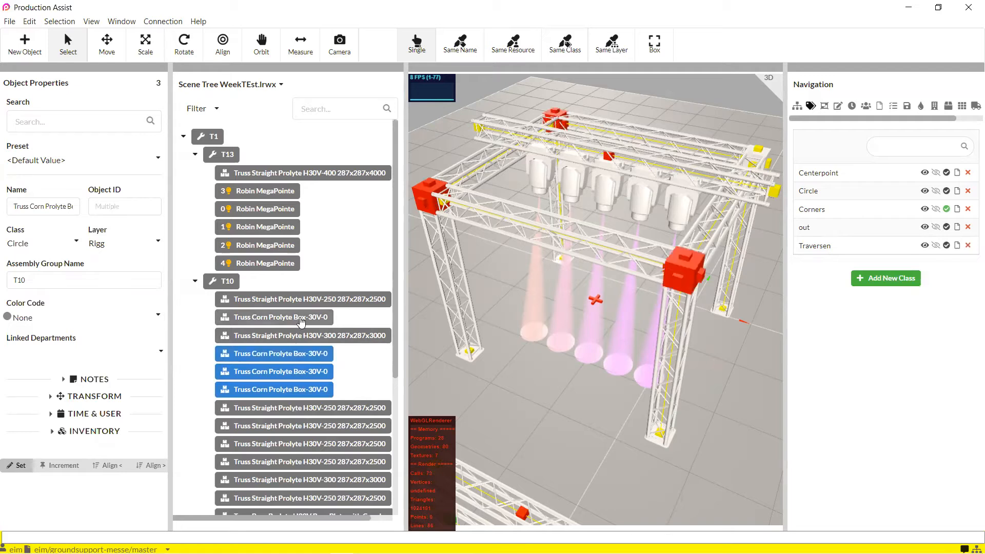
pyautogui.keyDown('ctrl'); pyautogui.click(301, 320); pyautogui.keyUp('ctrl')
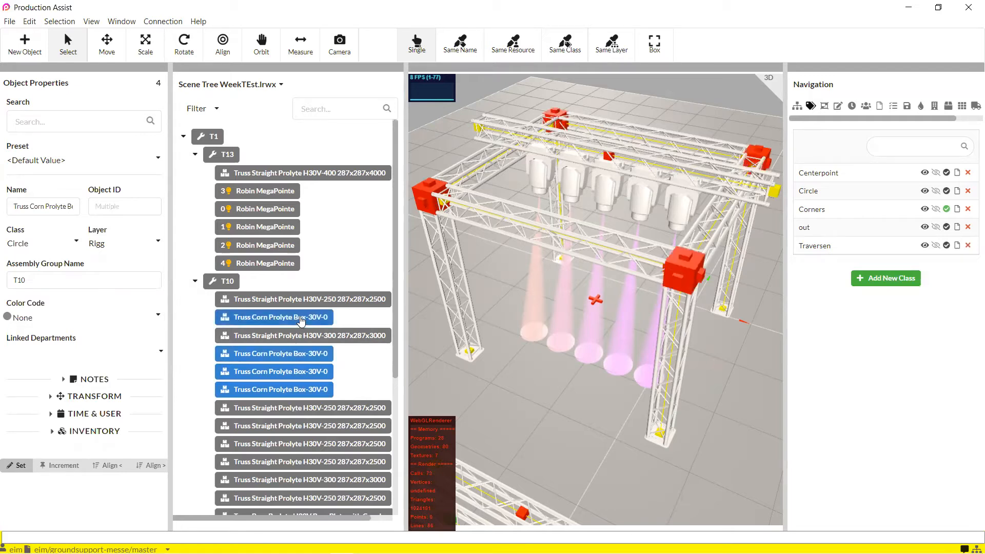
pyautogui.click(69, 240)
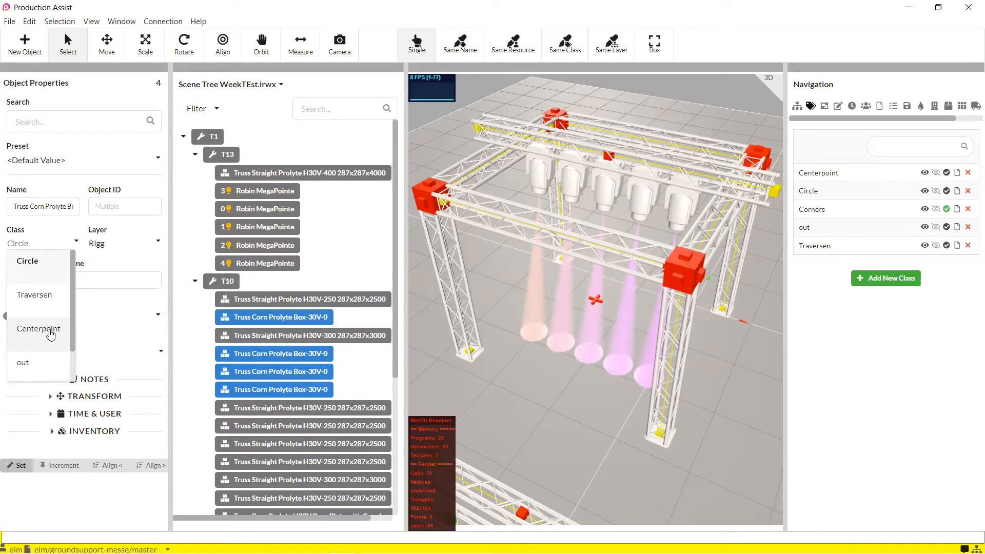
pyautogui.scroll(-2, 51, 335)
pyautogui.click(41, 362)
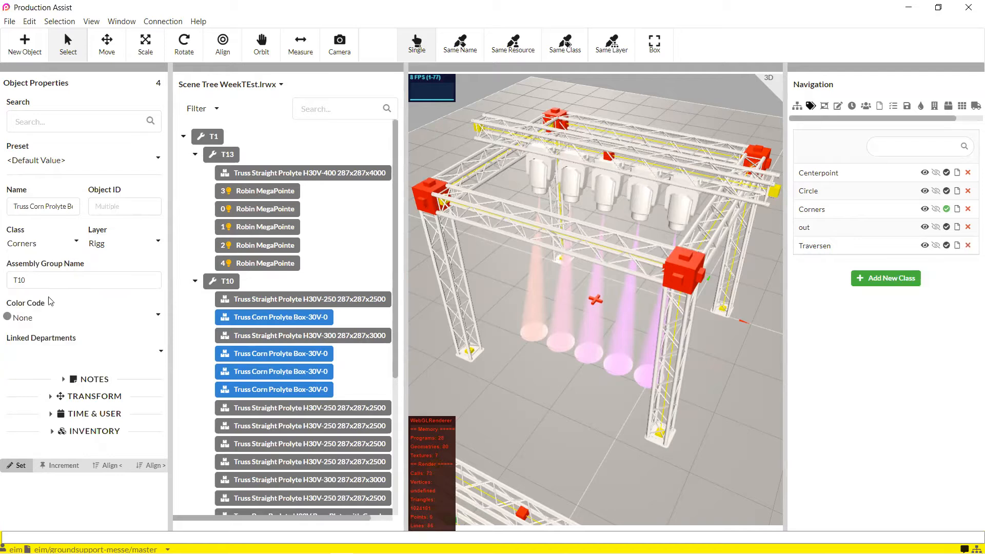
pyautogui.click(694, 485)
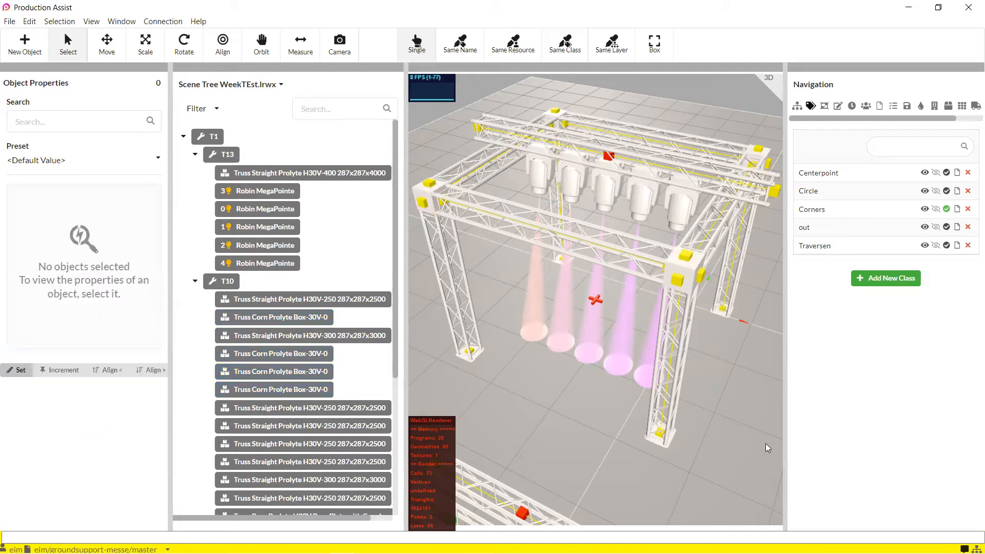
# Test the Corners class by hiding it and isolating it with Only Visible, restoring the full view each time
pyautogui.click(924, 210)
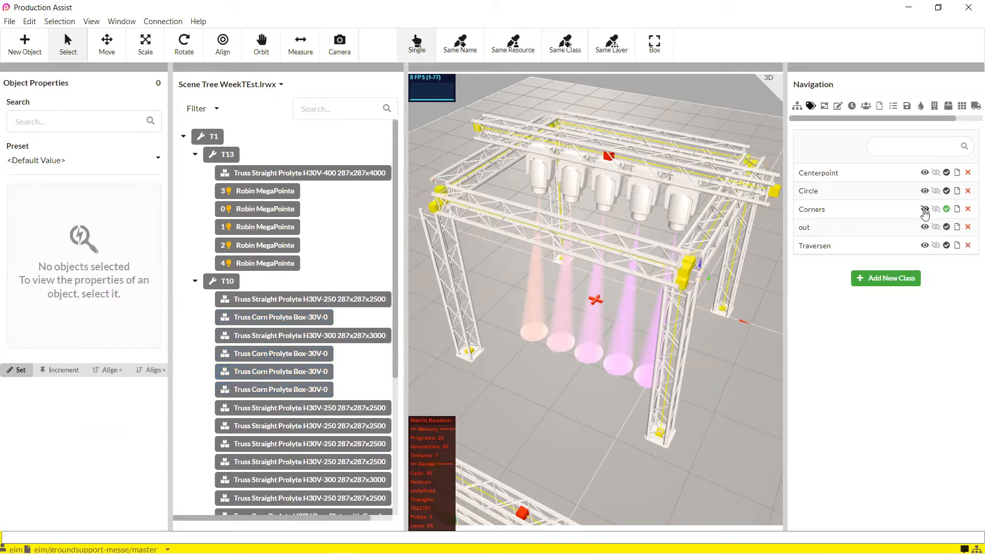
pyautogui.click(925, 210)
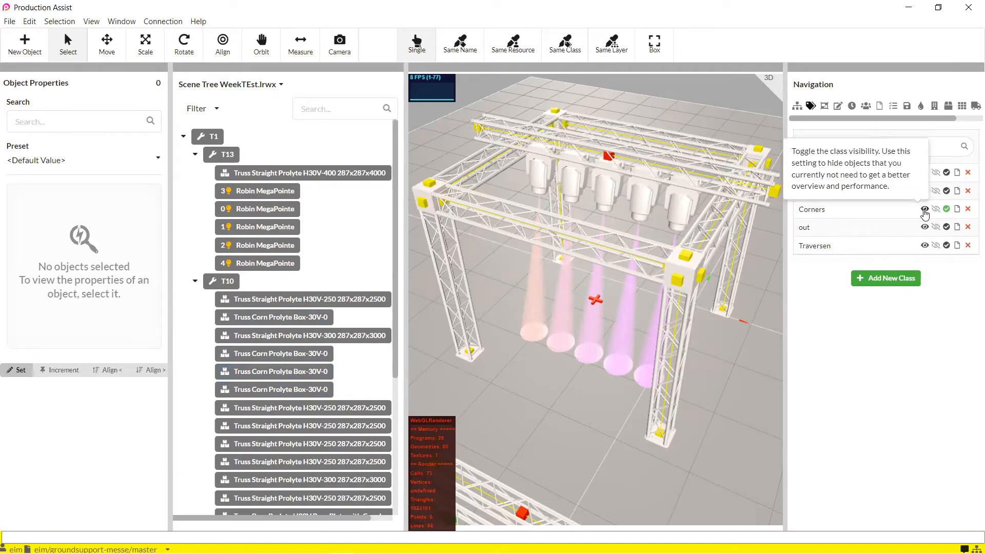
pyautogui.click(936, 210)
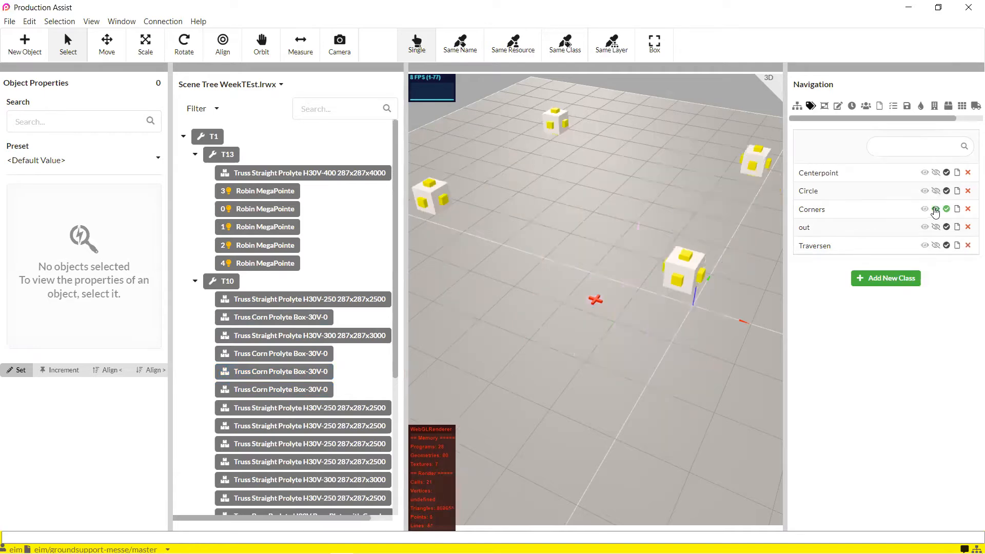
pyautogui.click(936, 210)
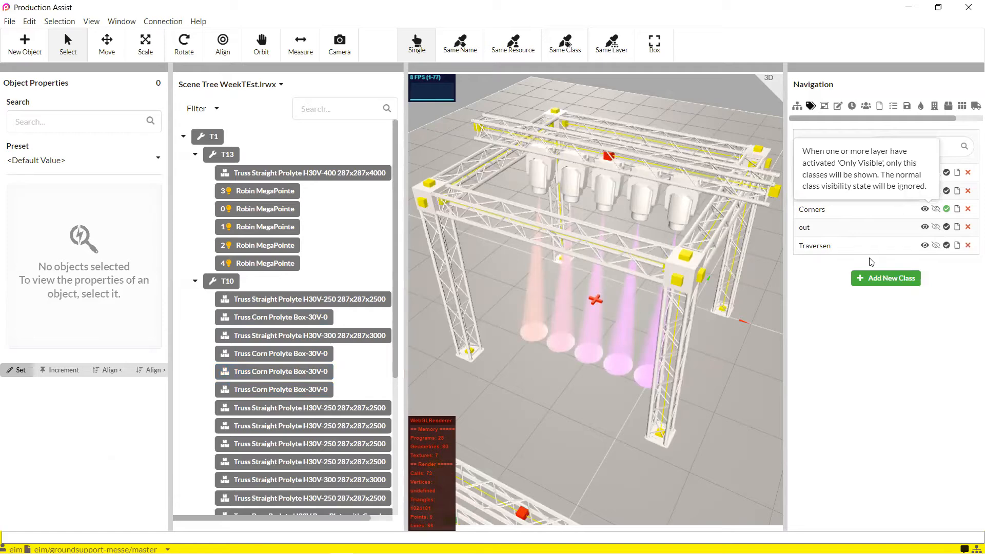
# Create an assembly sheet named Corners from that class, linked to the Default Step
pyautogui.click(958, 209)
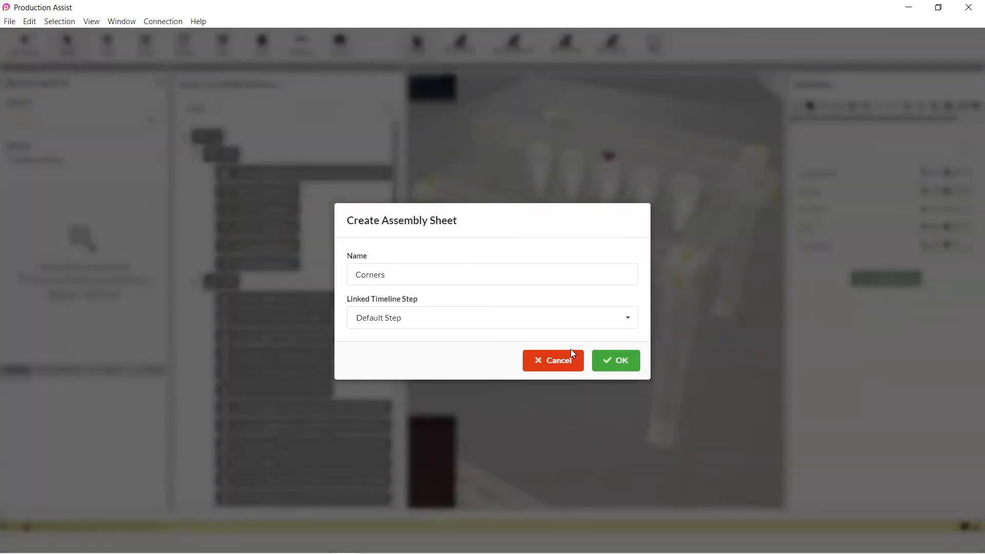
pyautogui.click(602, 360)
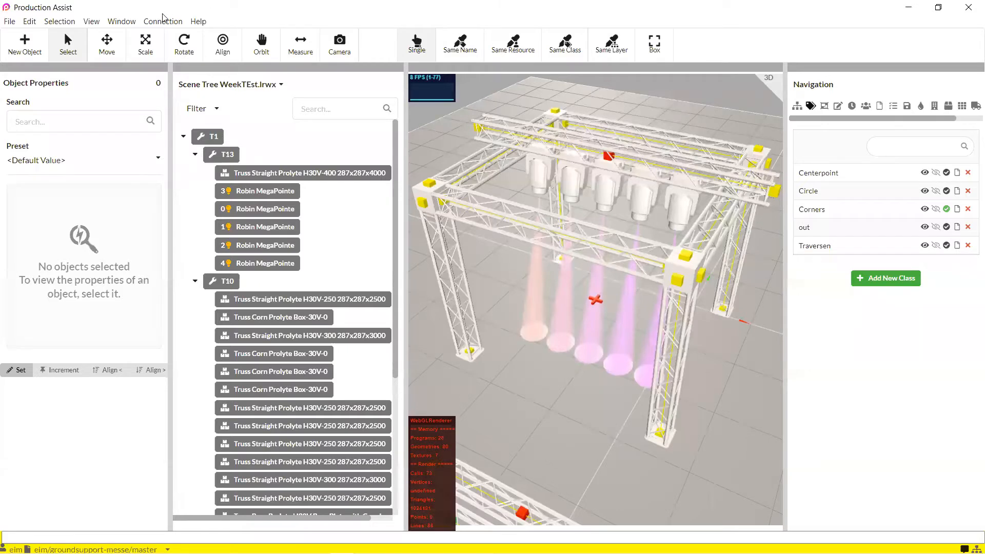
# Check the Worksheet's assembly sheet list for the Fixtures Truss and Corners sheets, and return to the main window
pyautogui.click(127, 23)
pyautogui.click(132, 37)
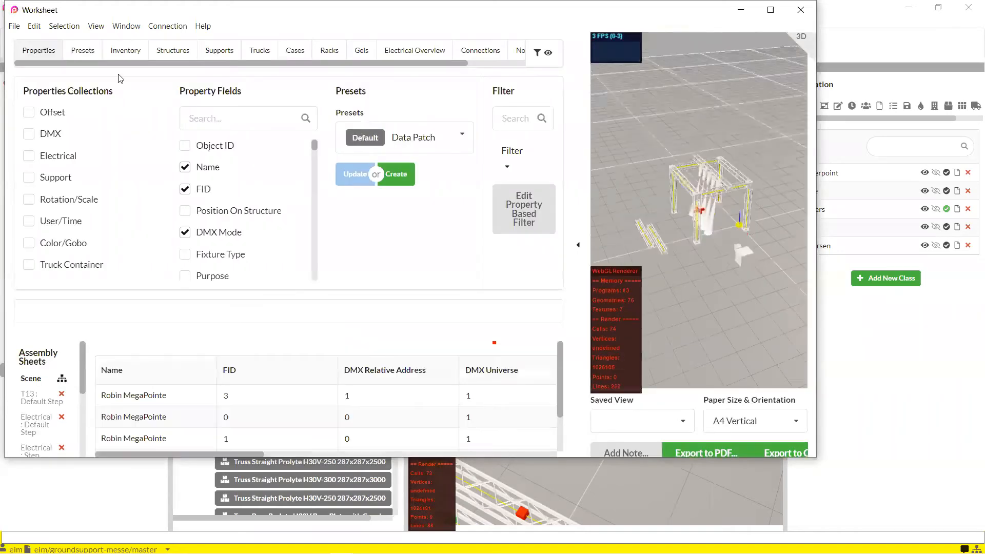
pyautogui.moveTo(83, 365); pyautogui.dragTo(94, 431)
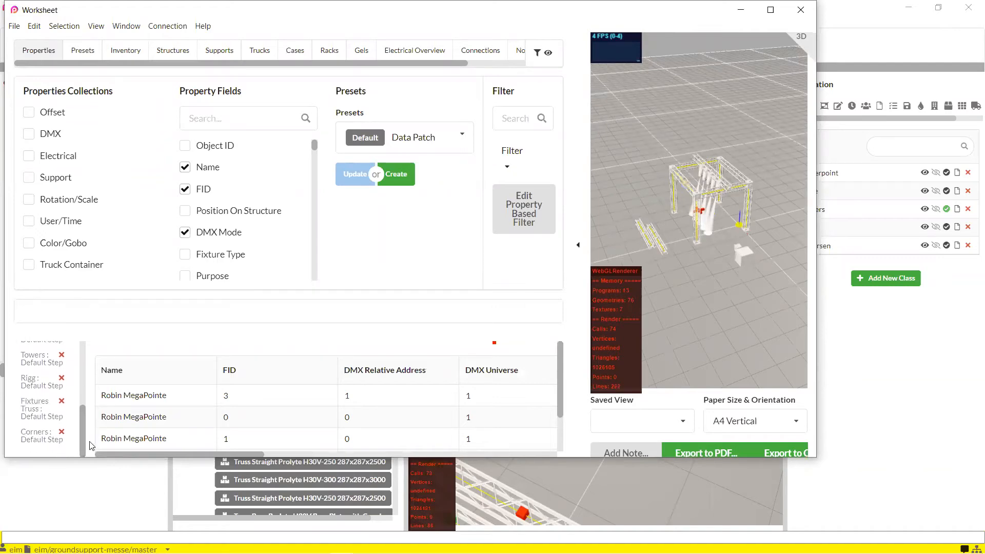
pyautogui.click(923, 412)
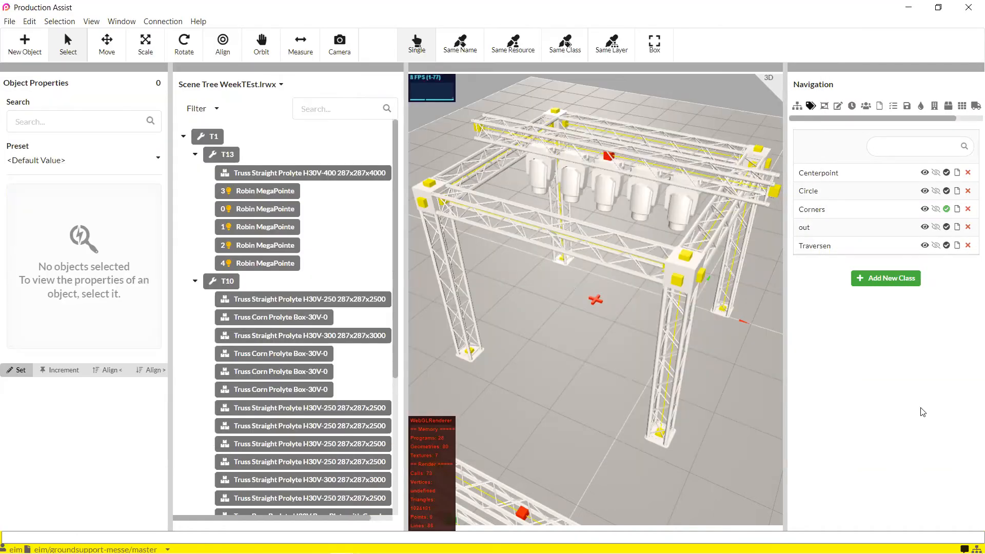
# Show the selection groups and recall the Circle group to see which fixtures it selects
pyautogui.click(824, 109)
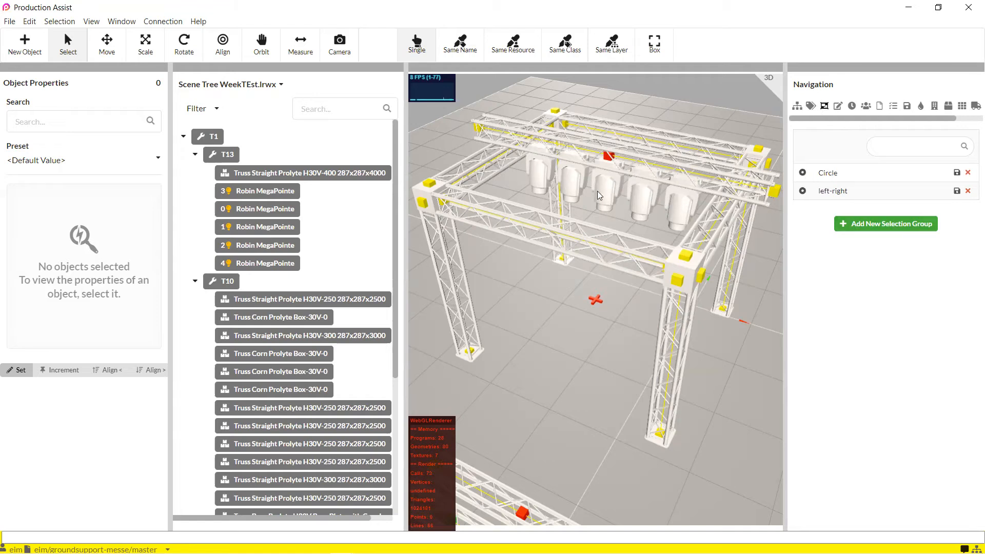
pyautogui.click(803, 173)
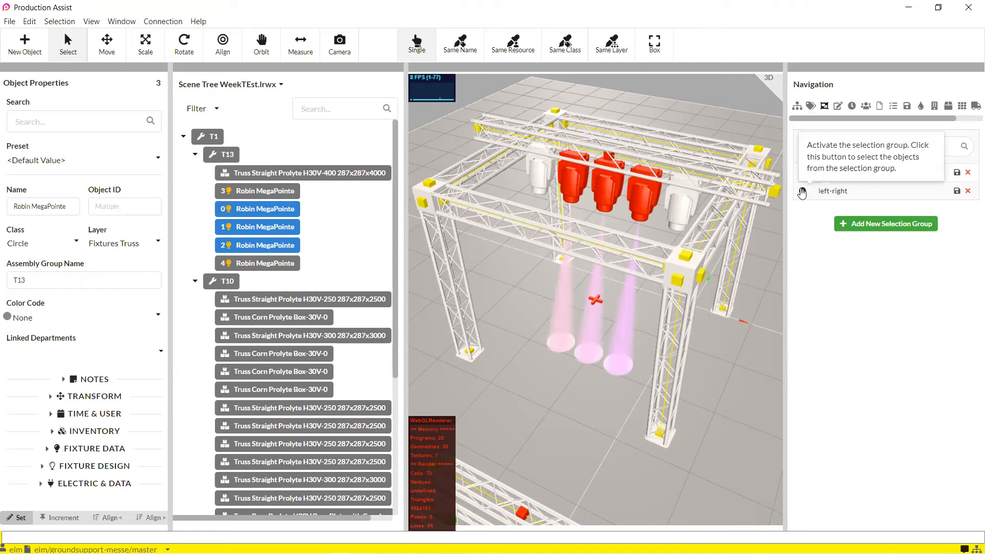
# Recall the left-right selection group, then add a new selection group and name it Every second
pyautogui.click(802, 191)
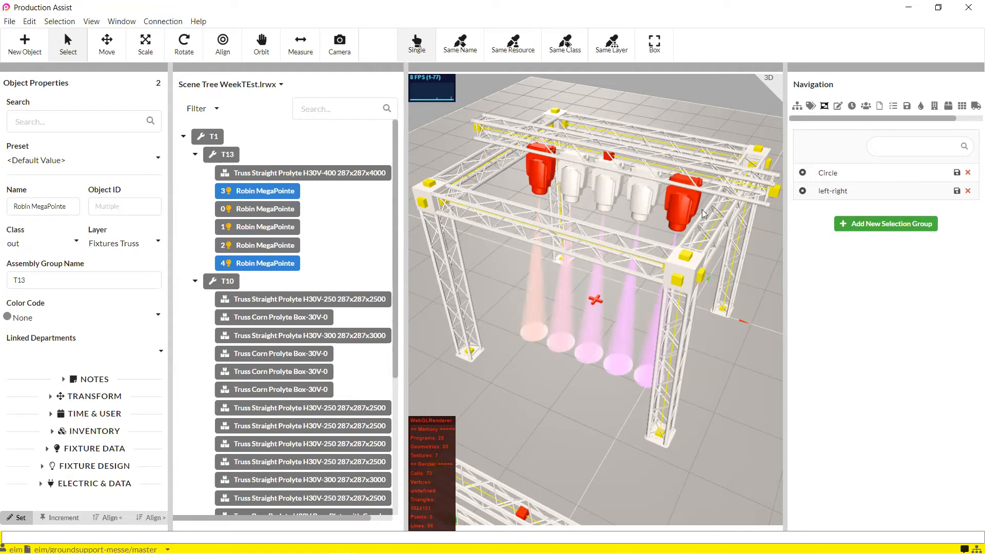
pyautogui.click(887, 225)
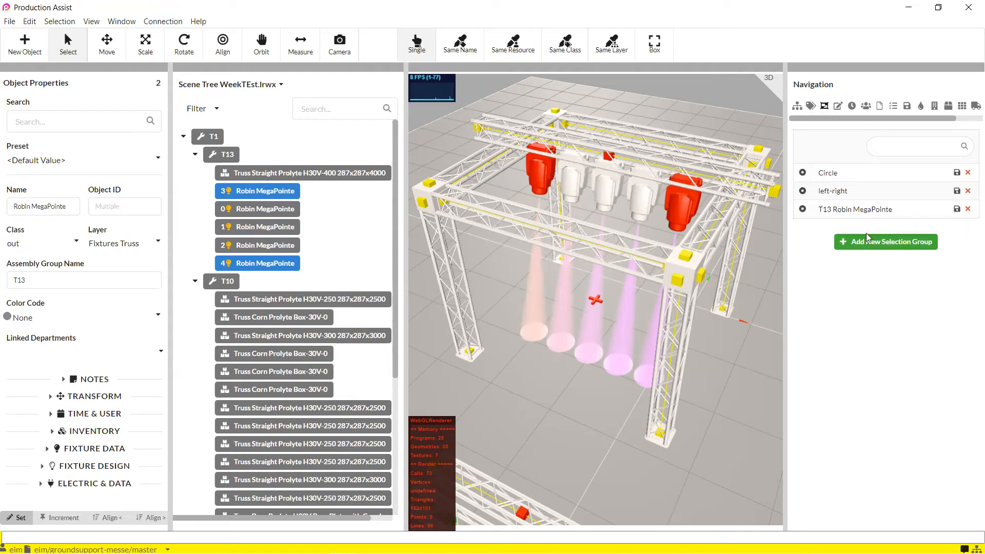
pyautogui.moveTo(894, 210); pyautogui.dragTo(792, 210)
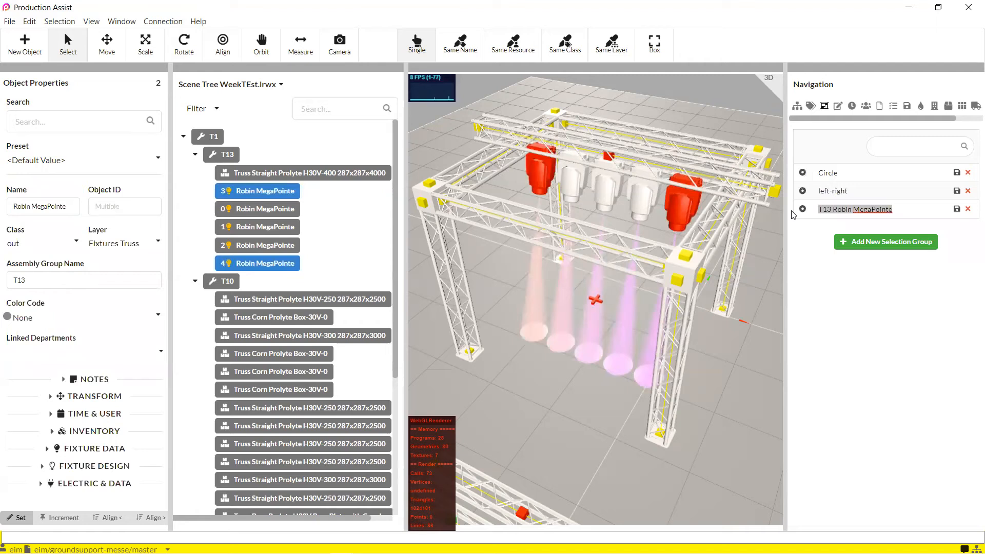
pyautogui.press('BackSpace')
pyautogui.write('E')
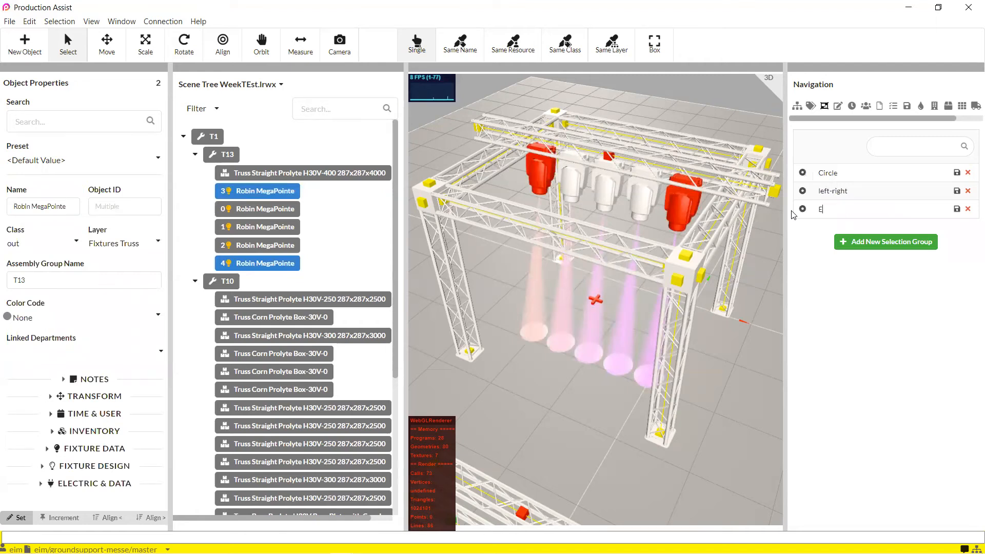
pyautogui.write('very second')
# Select the first, third and fifth Robin MegaPointe fixtures on T13 and store them in the Every second selection group
pyautogui.click(489, 270)
pyautogui.click(532, 169)
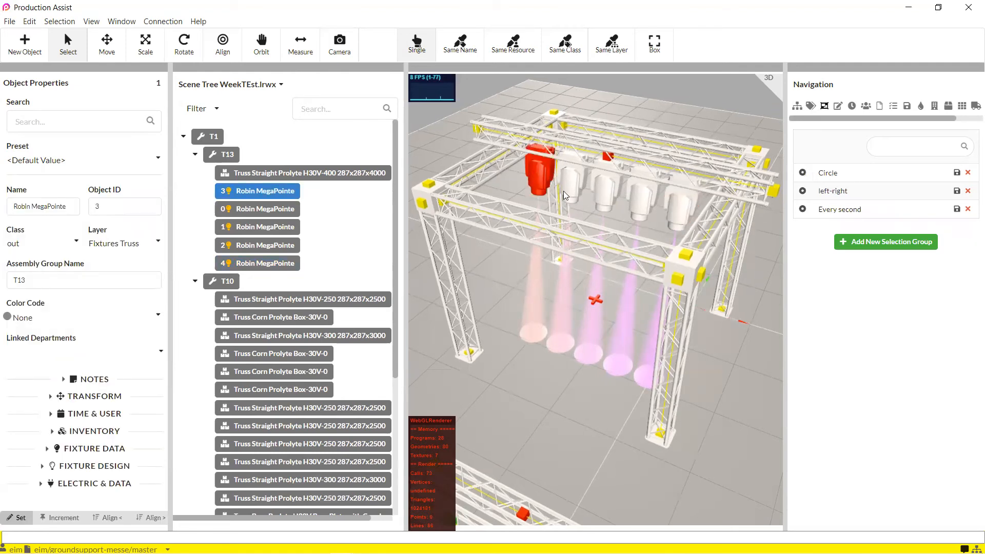
pyautogui.click(515, 287)
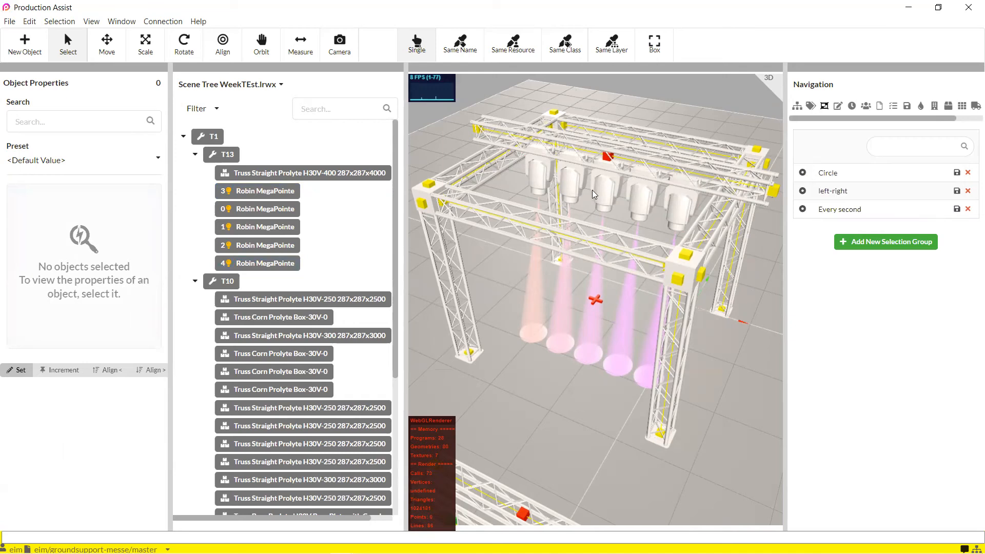
pyautogui.click(539, 185)
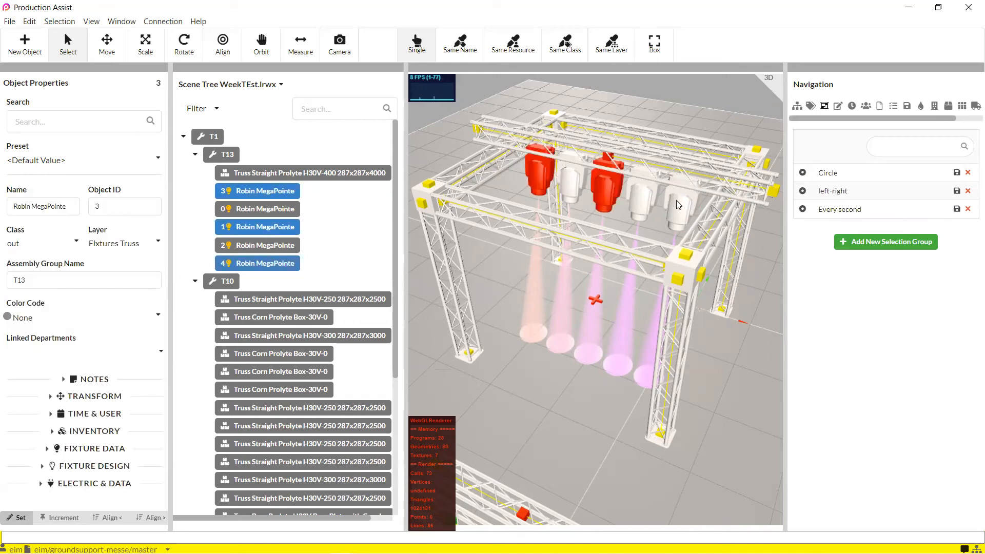
pyautogui.click(956, 210)
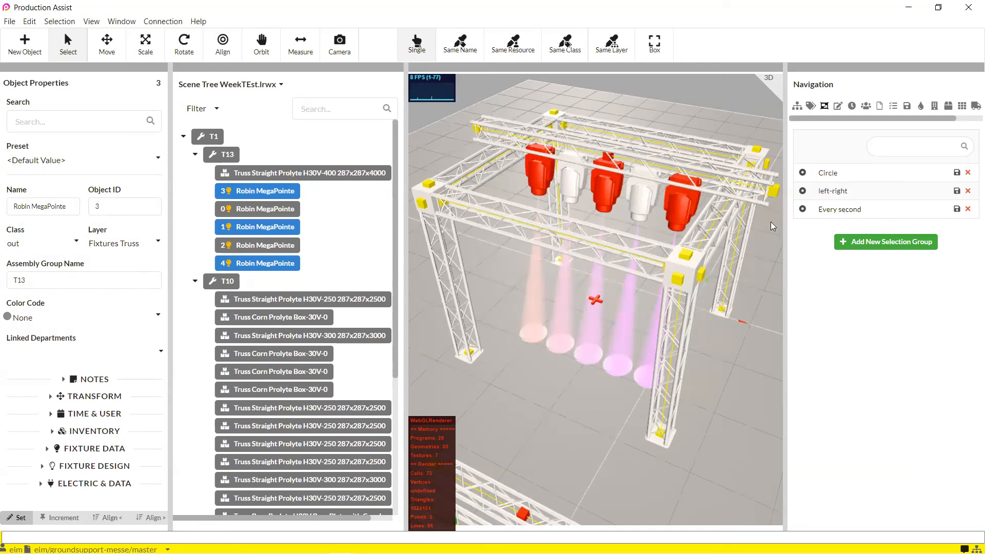
# Test the selection groups by recalling Every second, left-right, Circle and Every second again
pyautogui.click(804, 209)
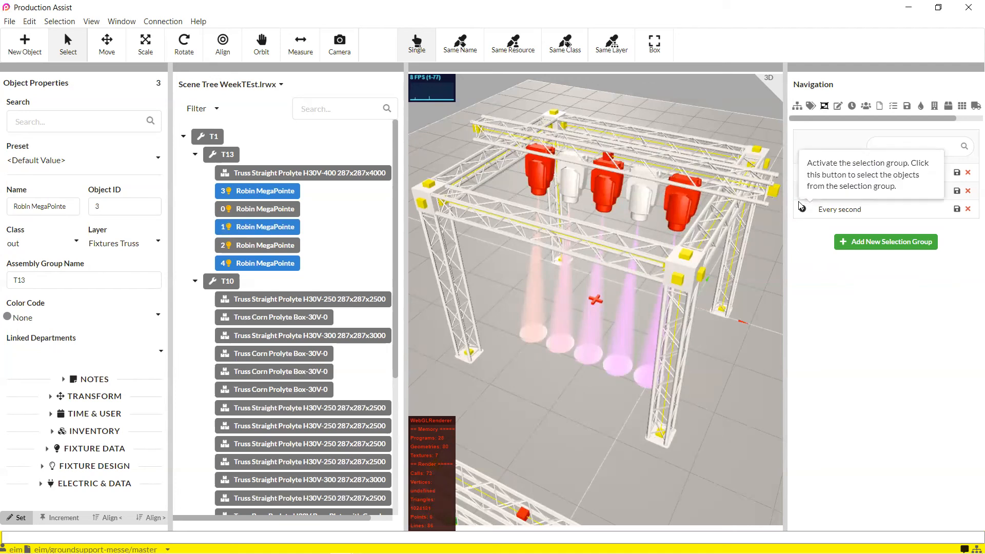
pyautogui.click(804, 191)
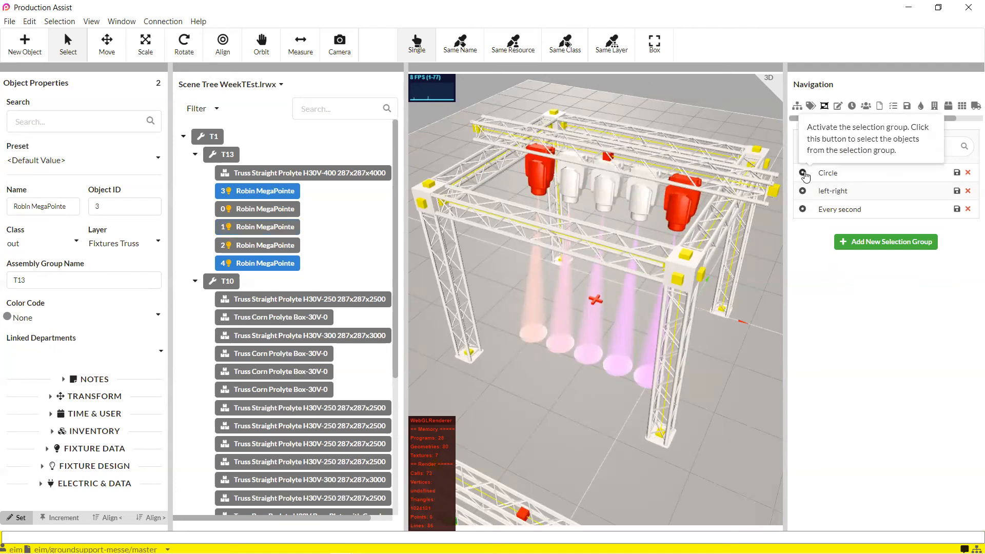
pyautogui.click(804, 173)
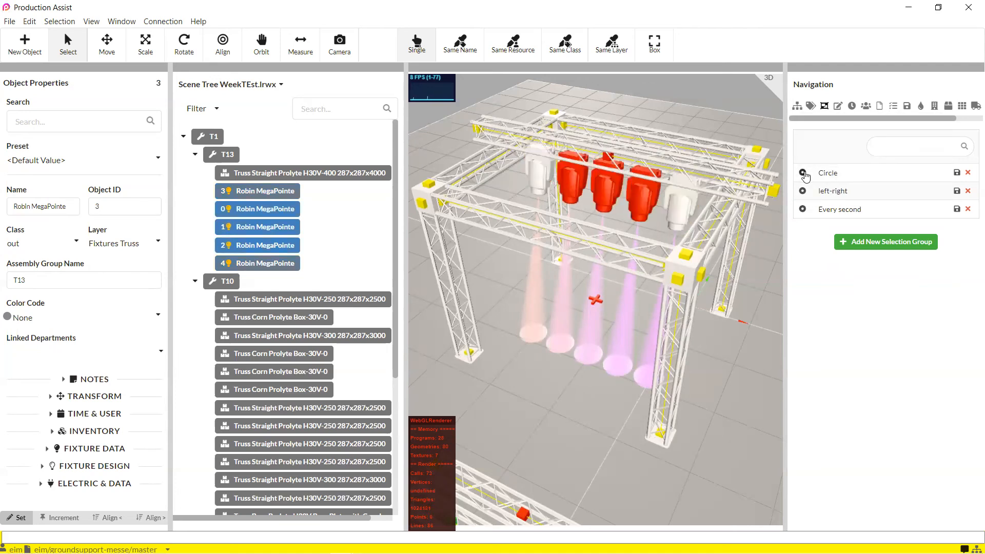
pyautogui.click(802, 210)
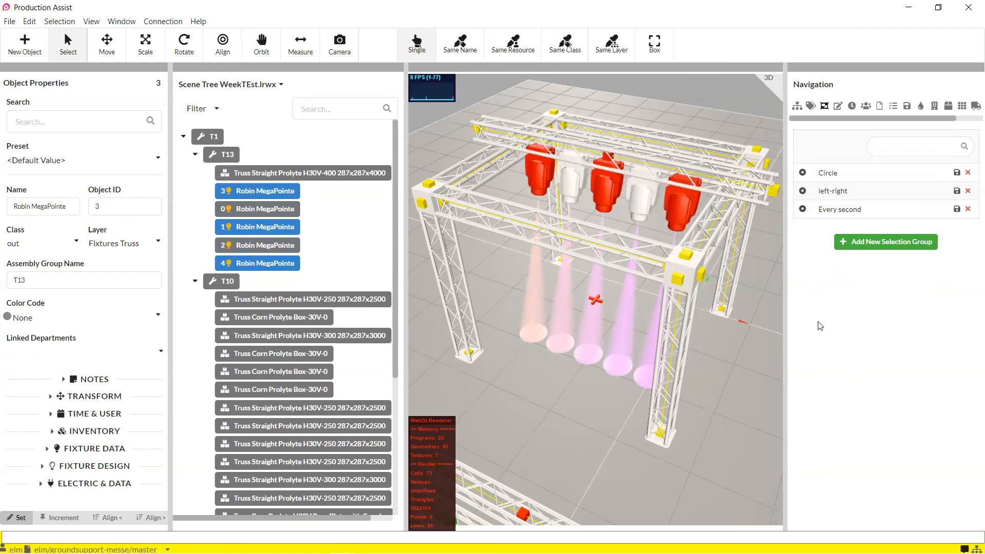